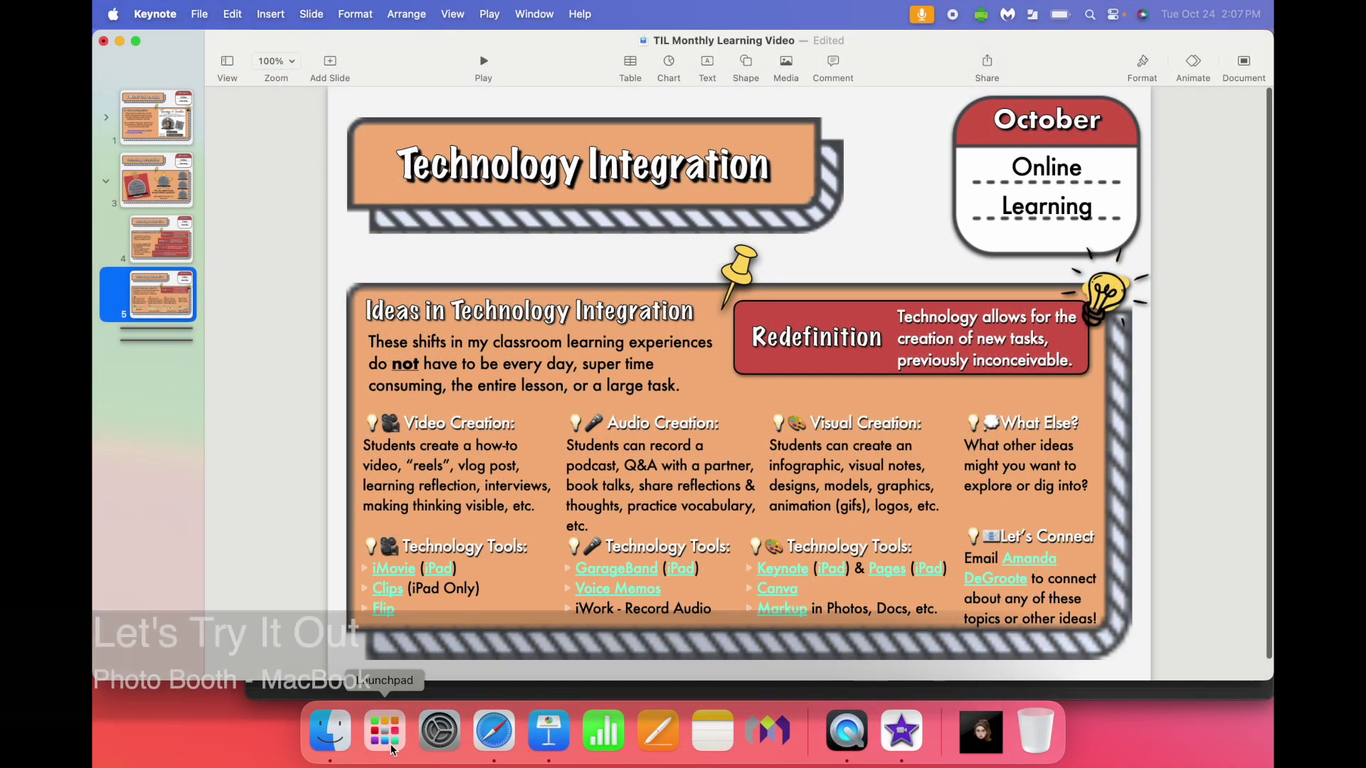
Launch Photo Booth by searching for 'photobooth' in Launchpad.
click(385, 748)
scroll(678, 323, left, 3)
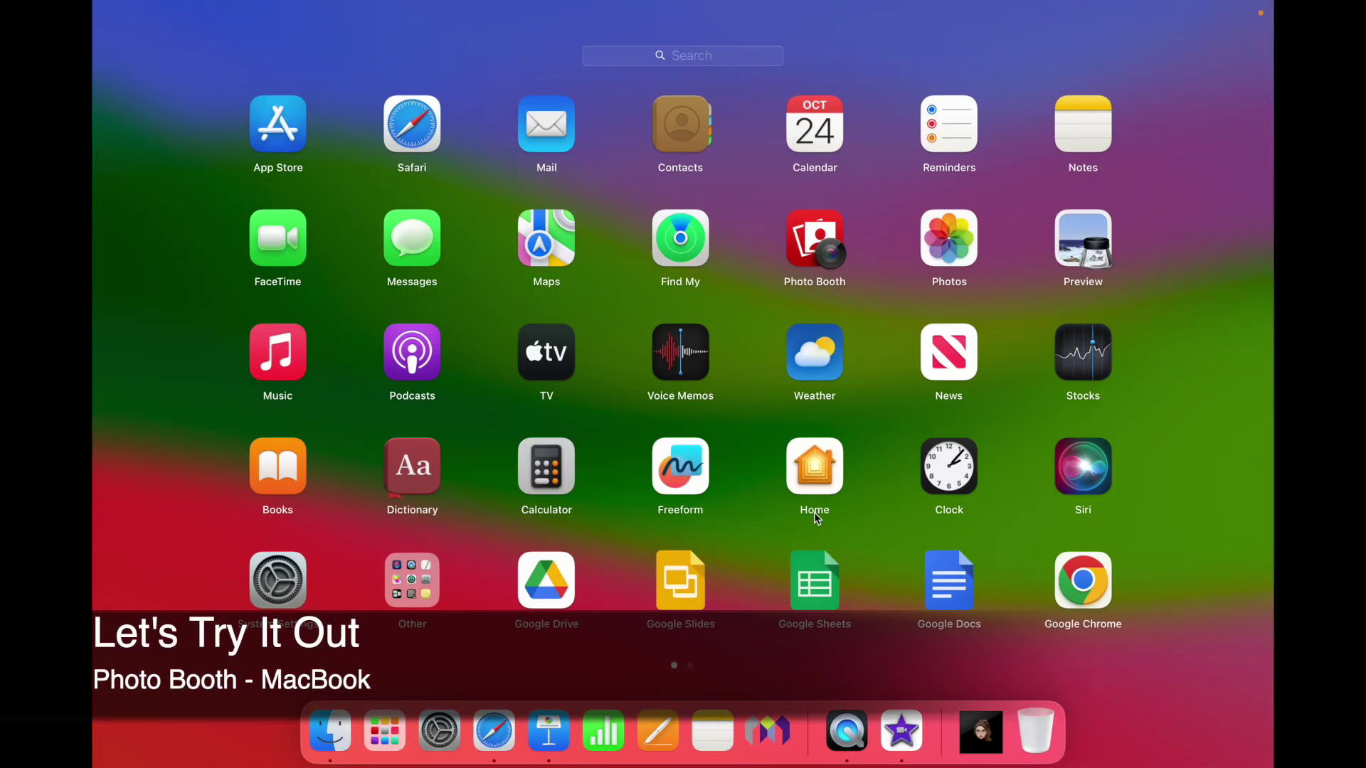
click(681, 57)
text(photobooth)
key(Return)
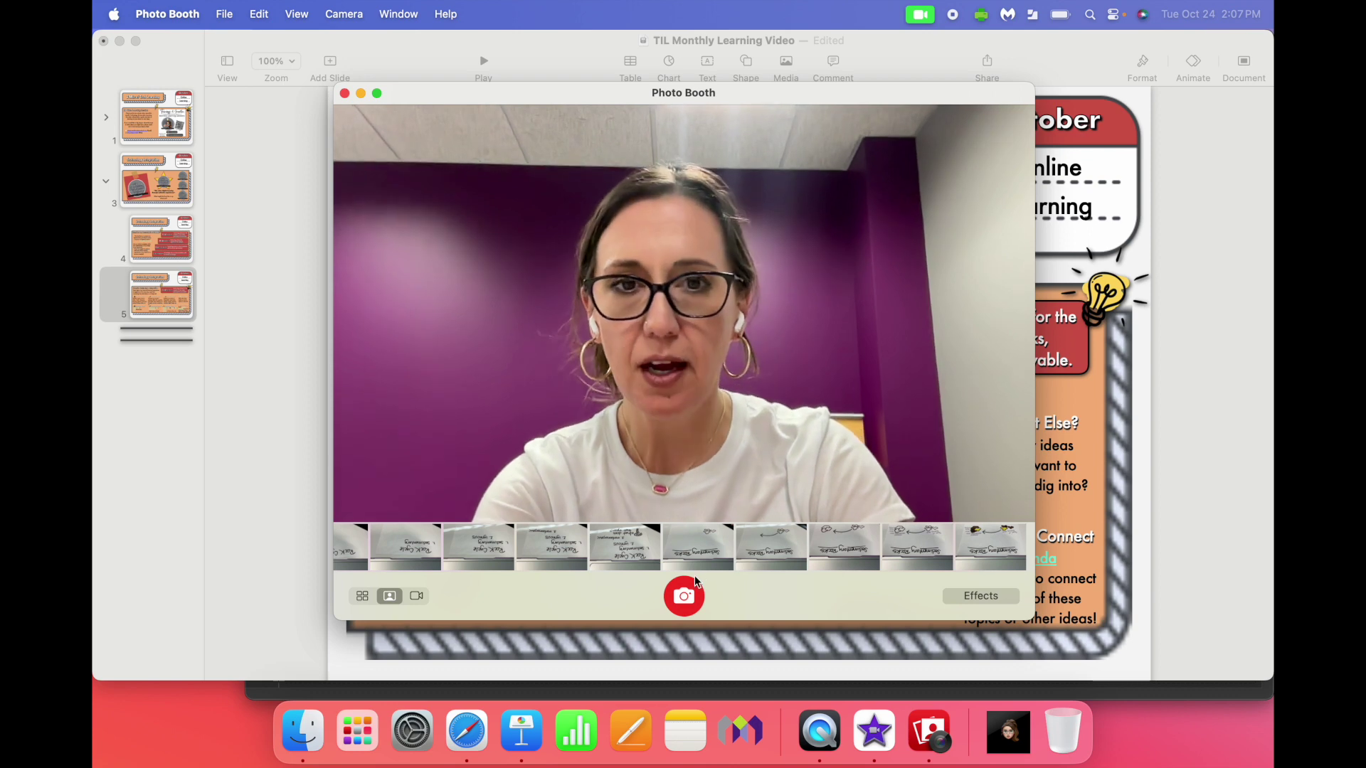
Switch Photo Booth to video mode and record a short webcam clip.
click(416, 595)
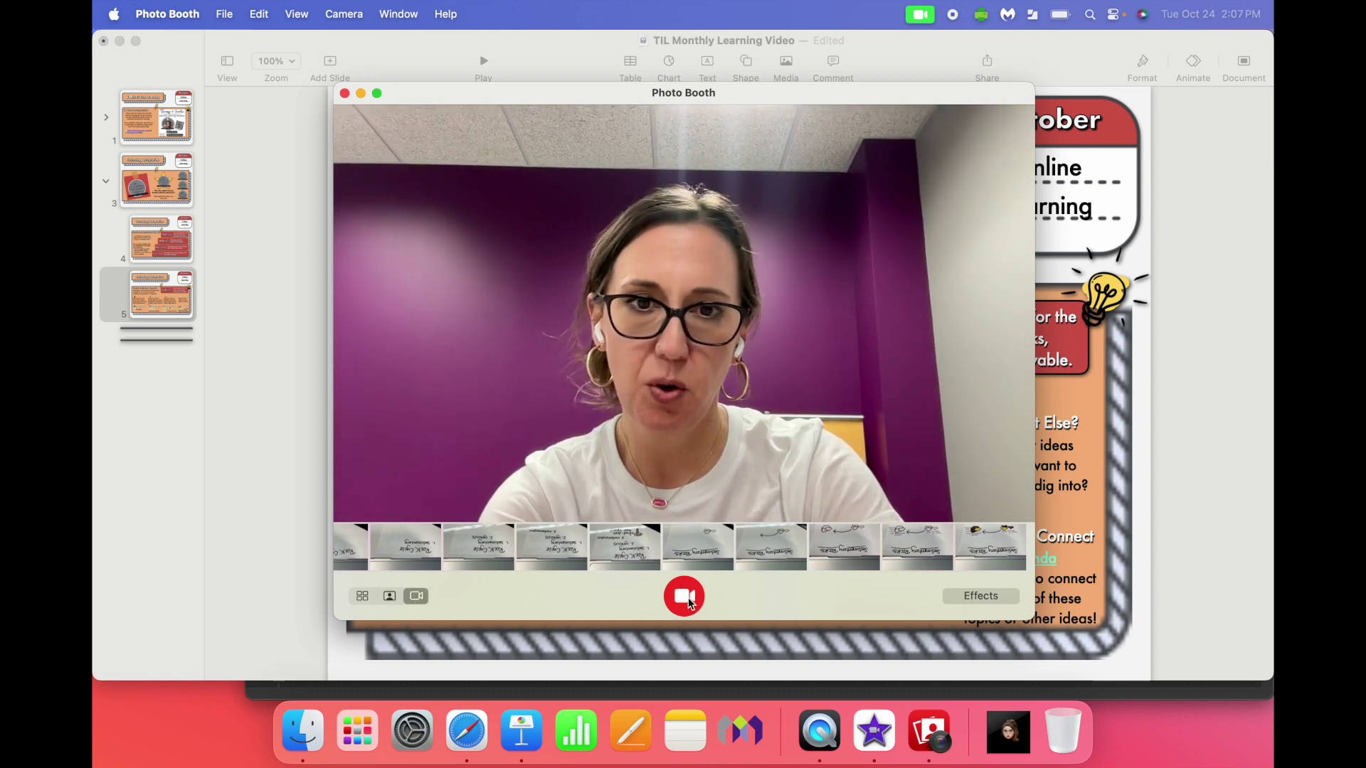
click(687, 599)
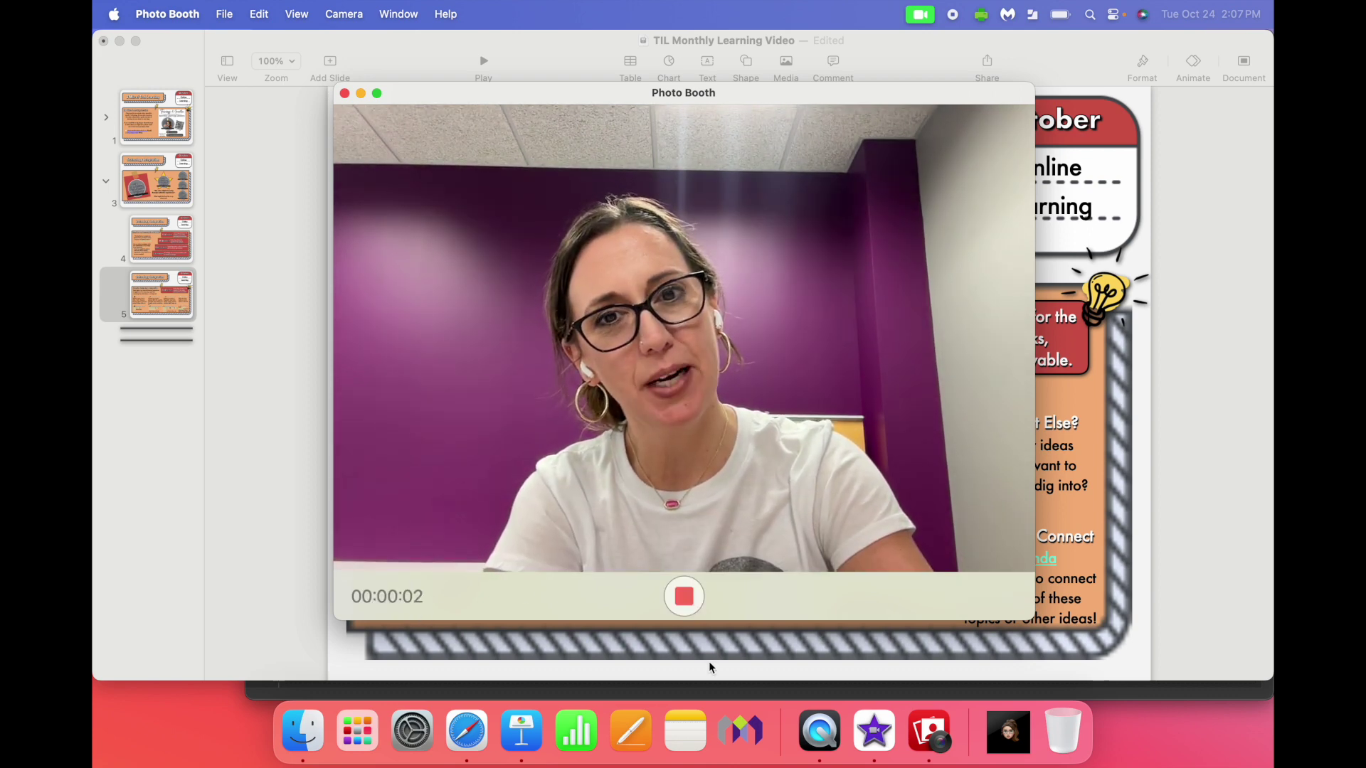
click(684, 597)
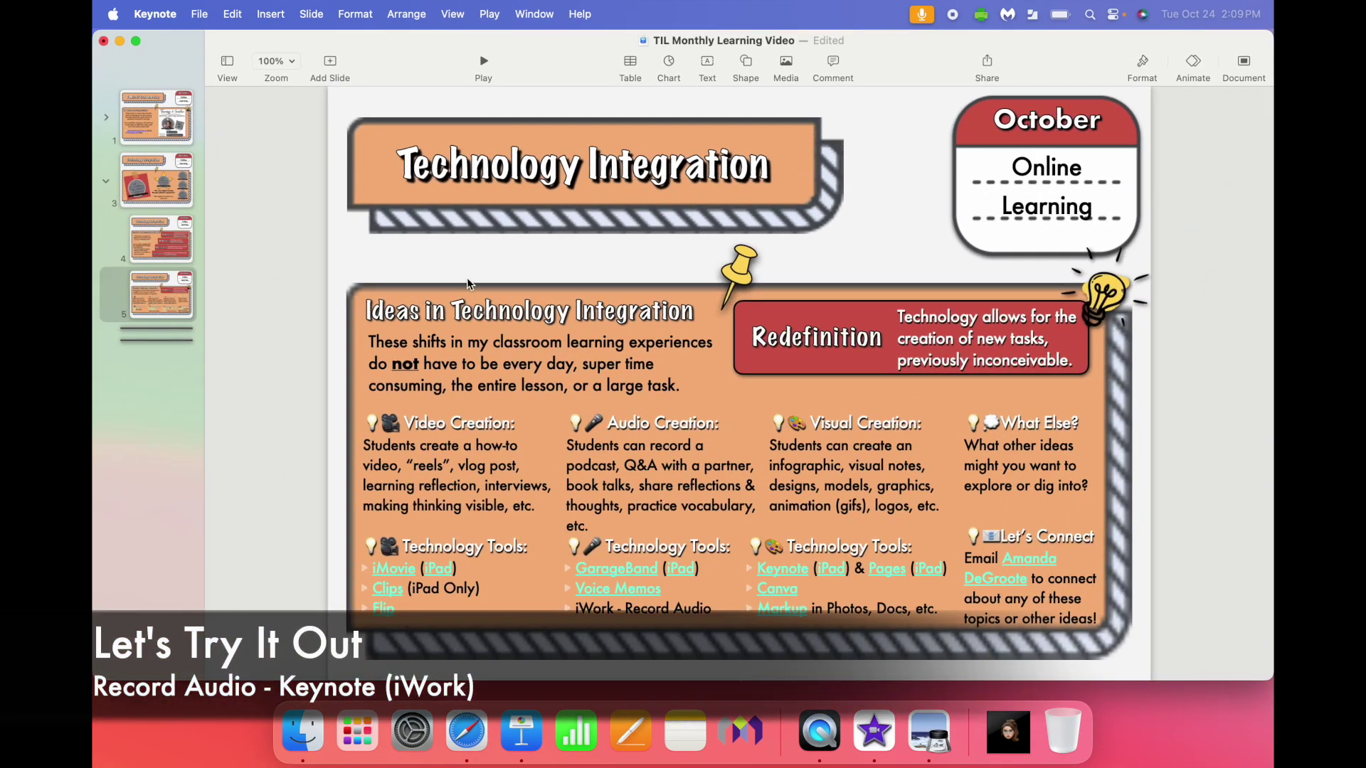
Record an 8-second clip with Media > Record Audio and insert it on slide 5.
click(786, 64)
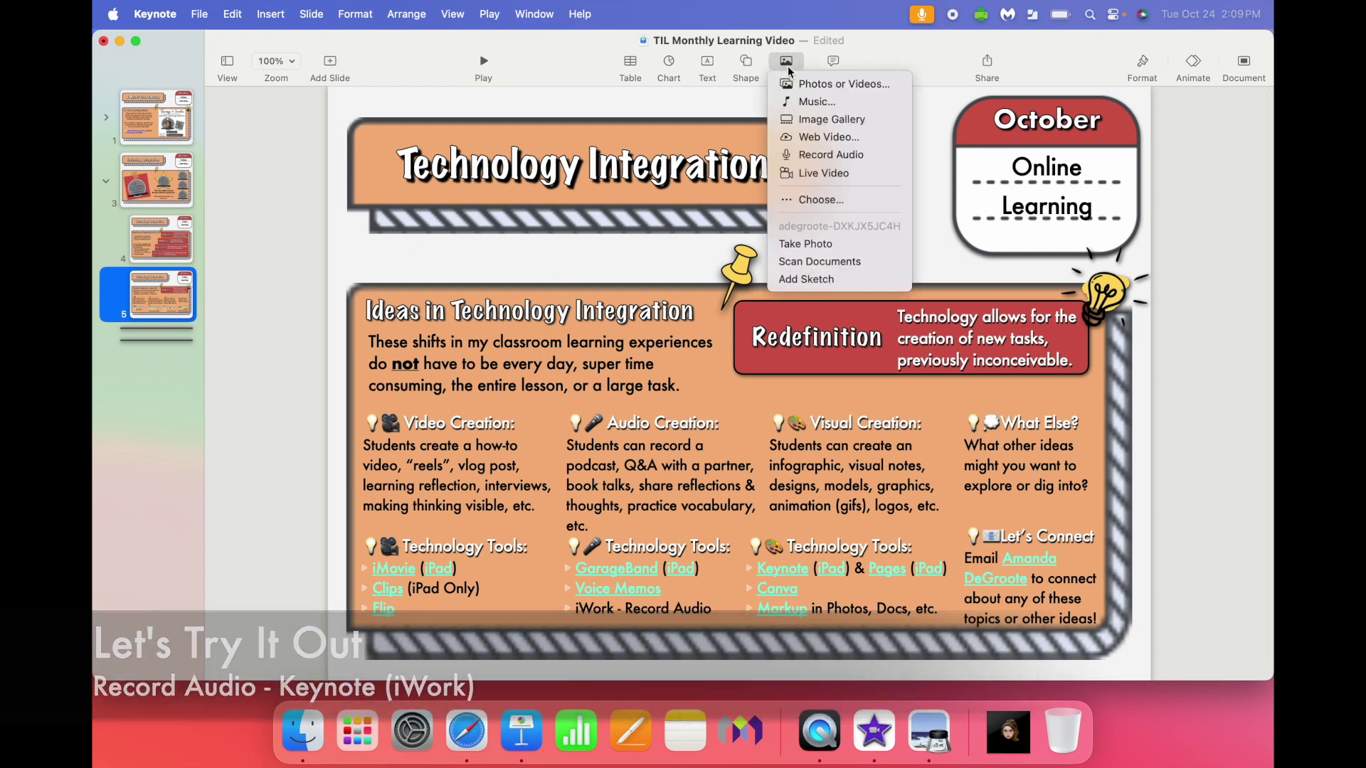
click(789, 155)
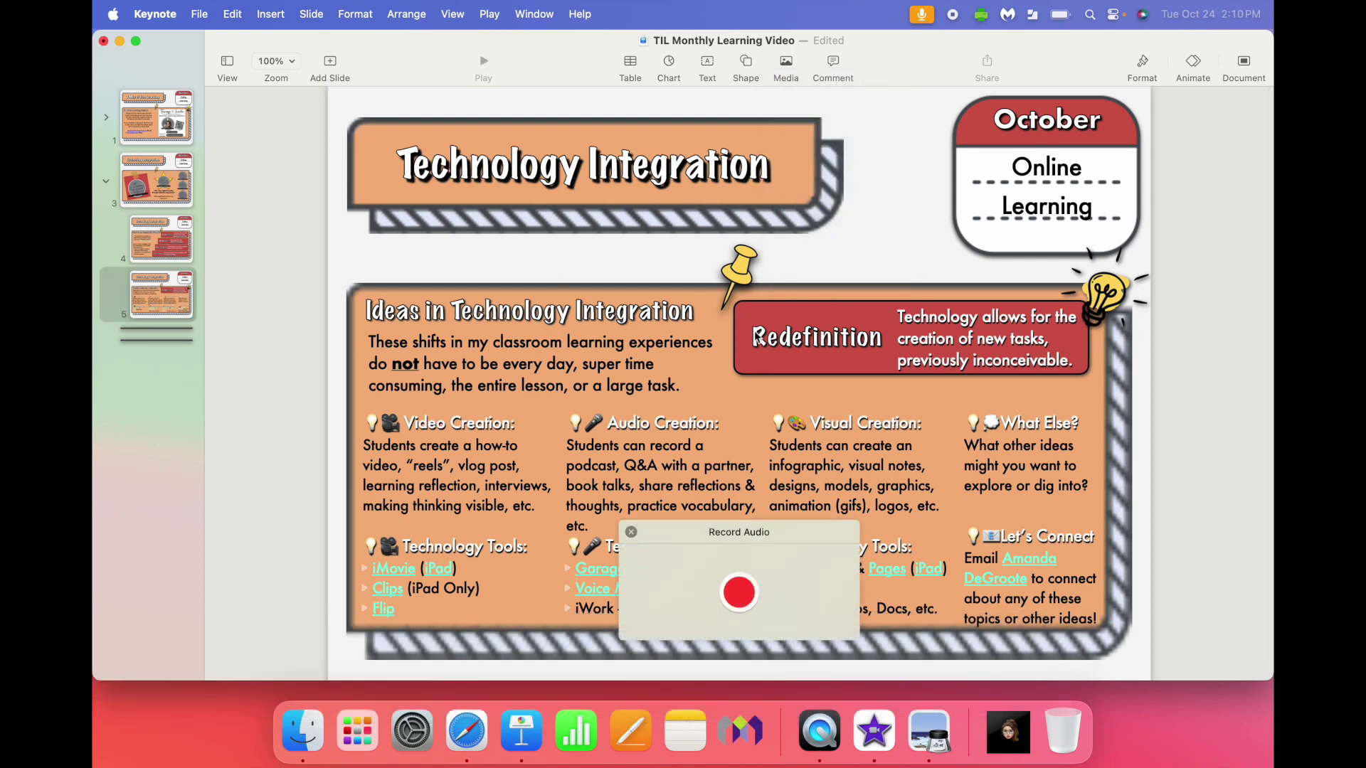
drag(752, 539, 906, 218)
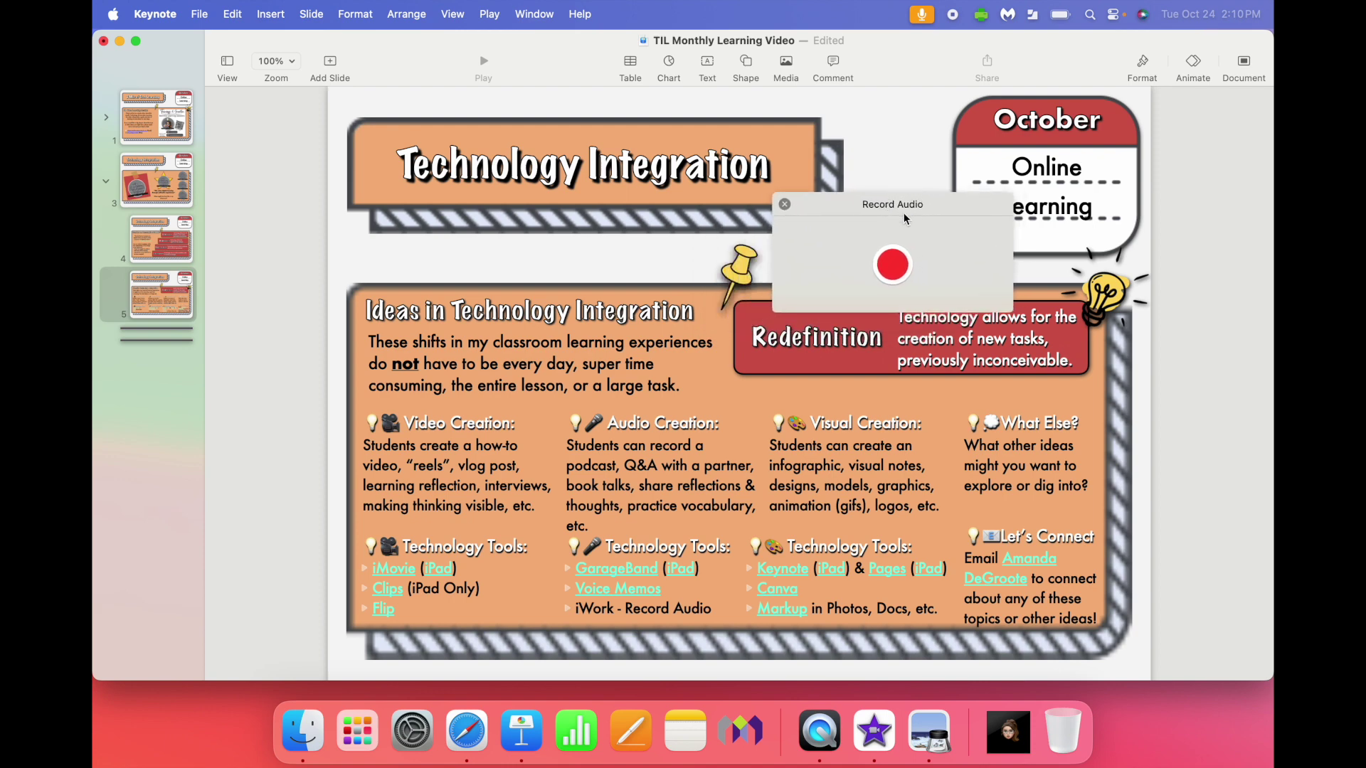
click(898, 274)
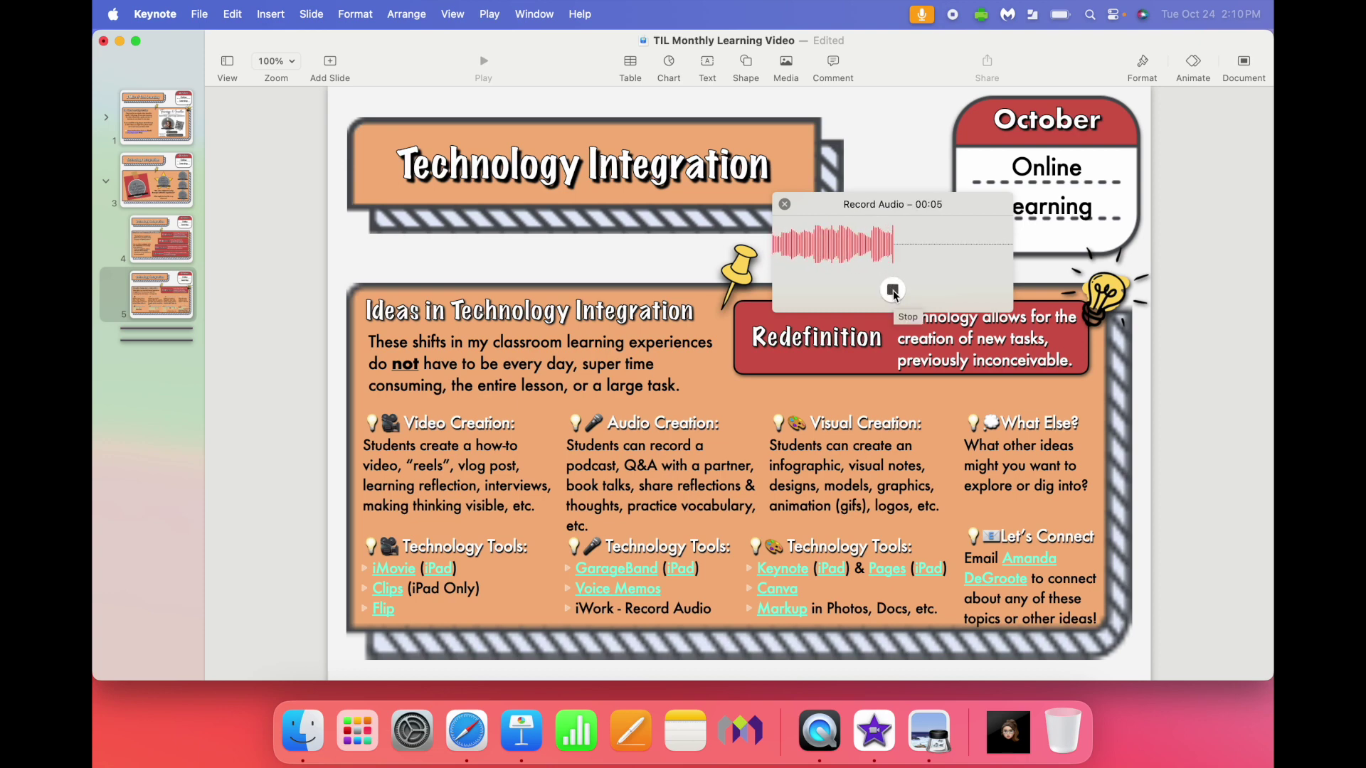
click(893, 291)
click(978, 295)
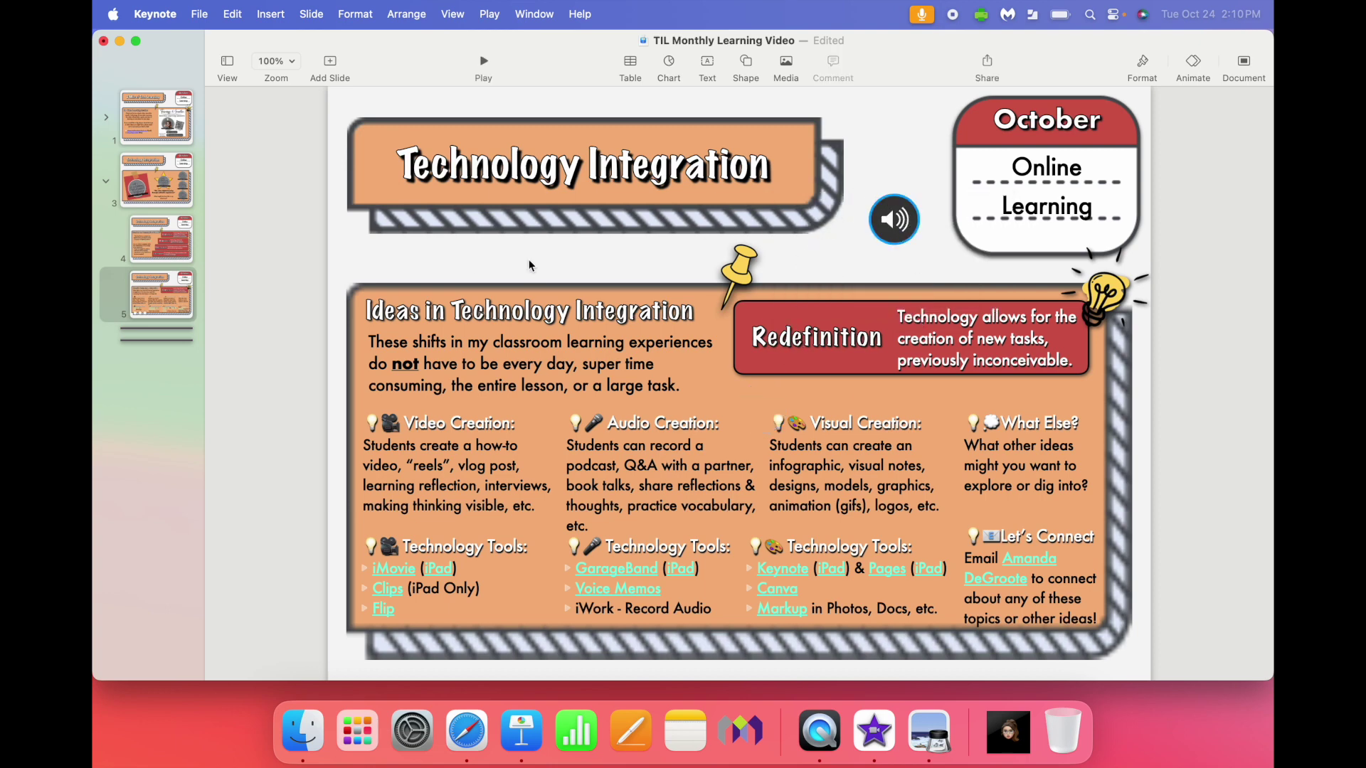
click(201, 13)
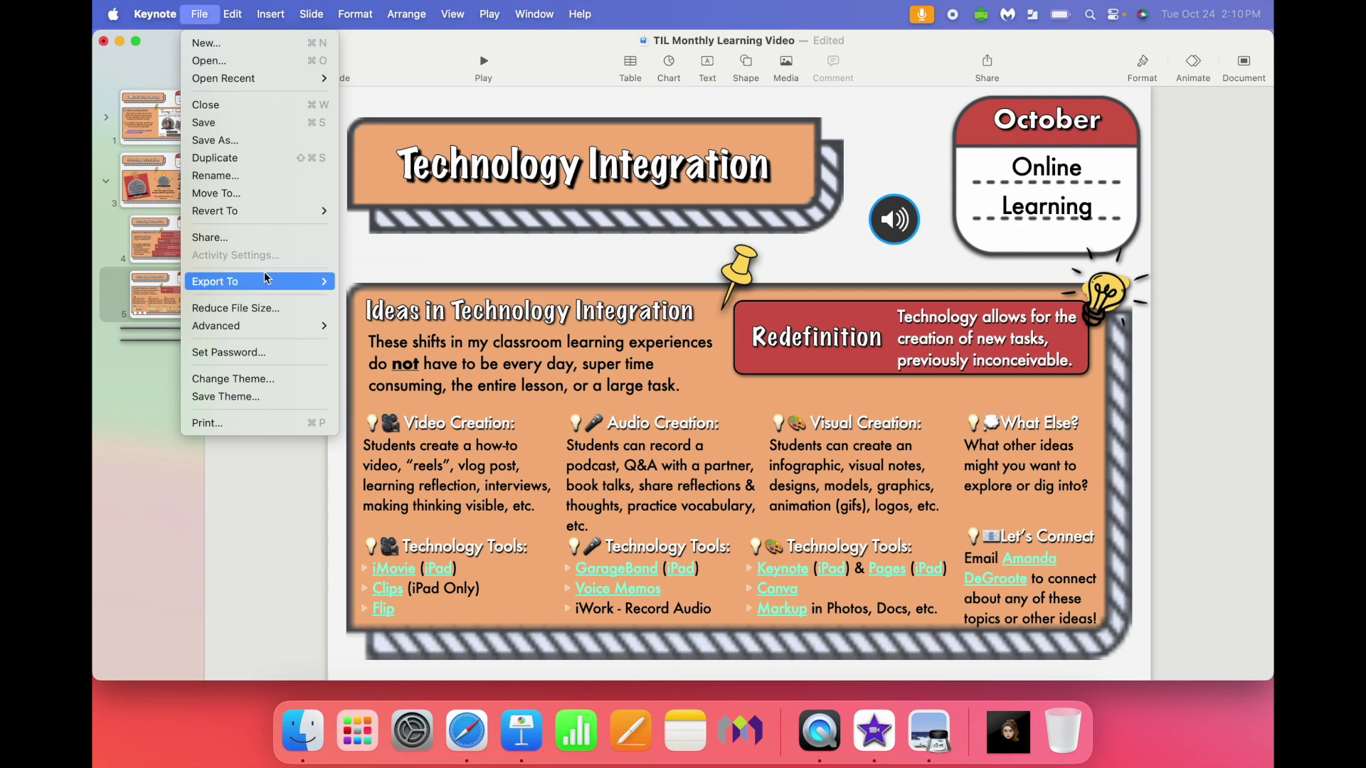
mouse_move(269, 286)
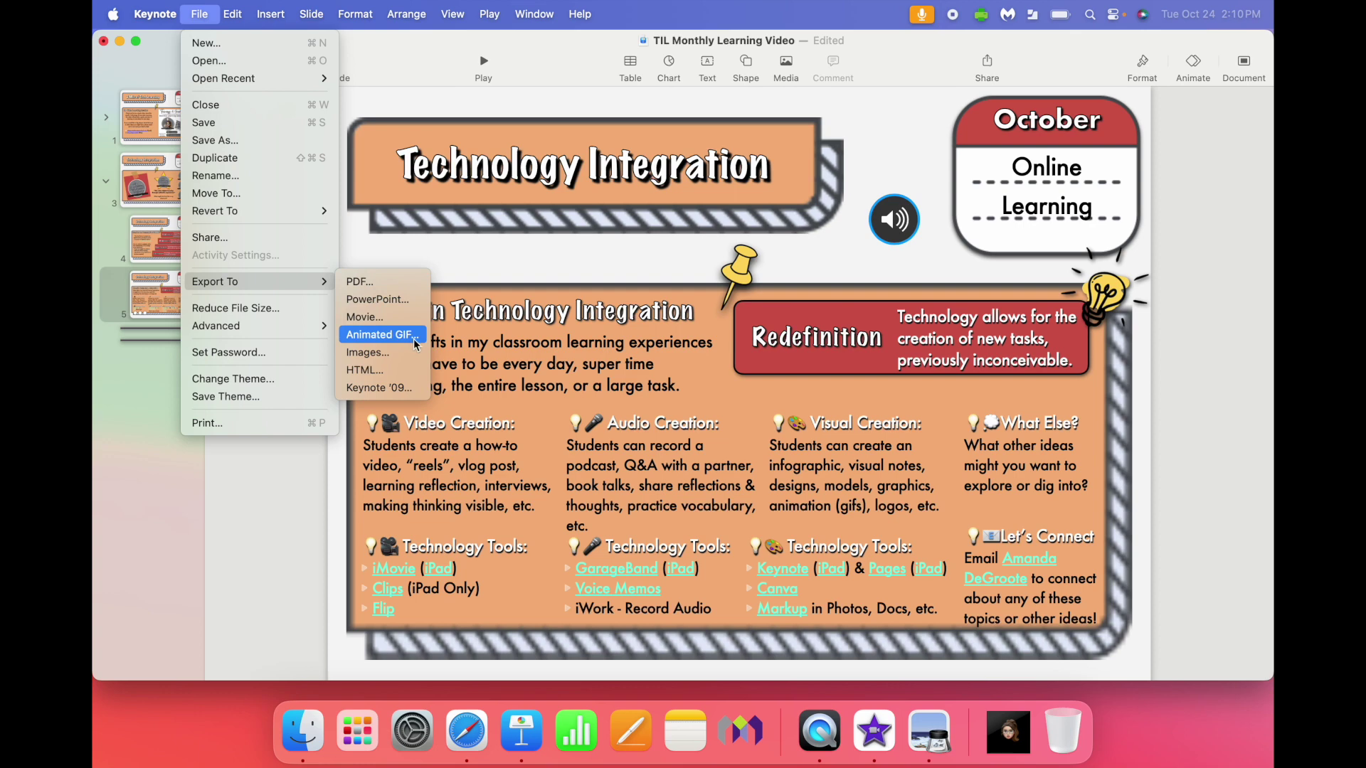
click(618, 269)
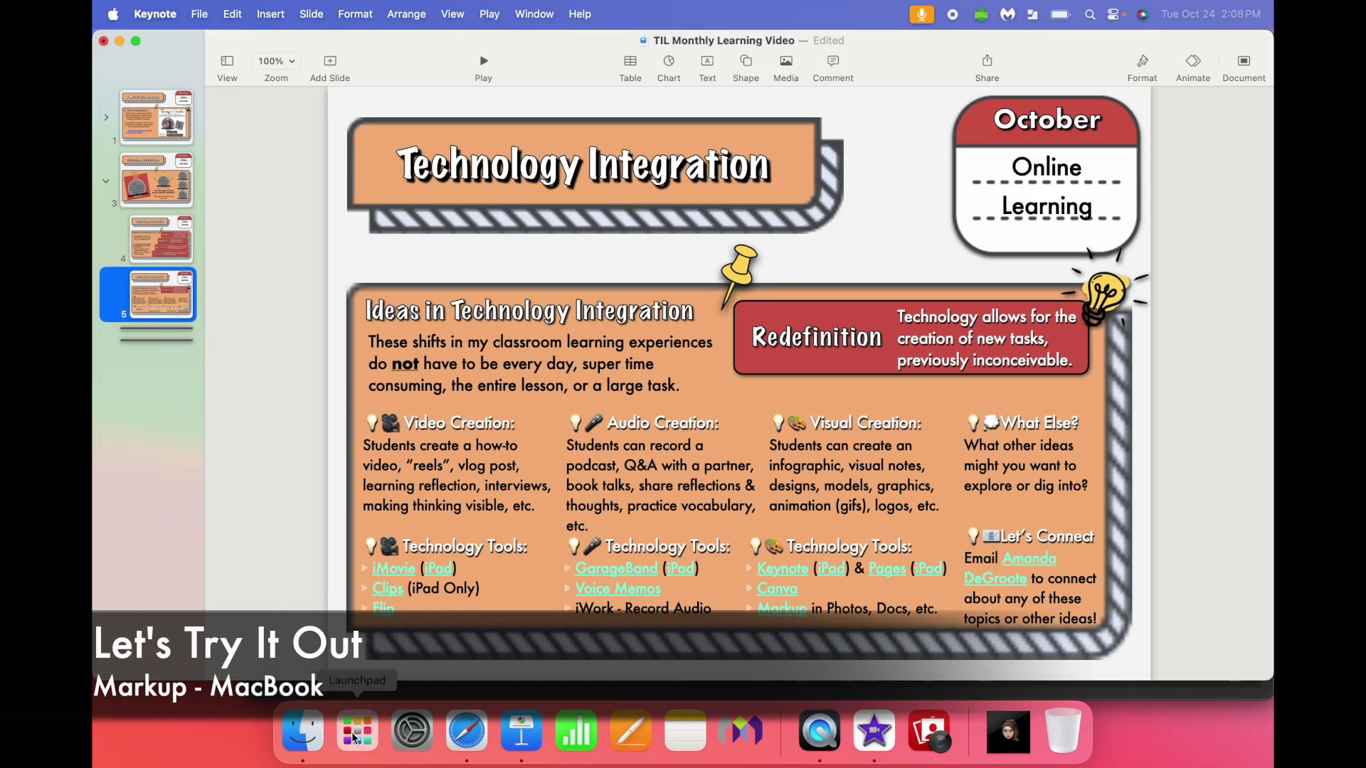
Search Google Images in Safari for 'rock cycles'.
click(466, 732)
text(rock cycles)
key(Return)
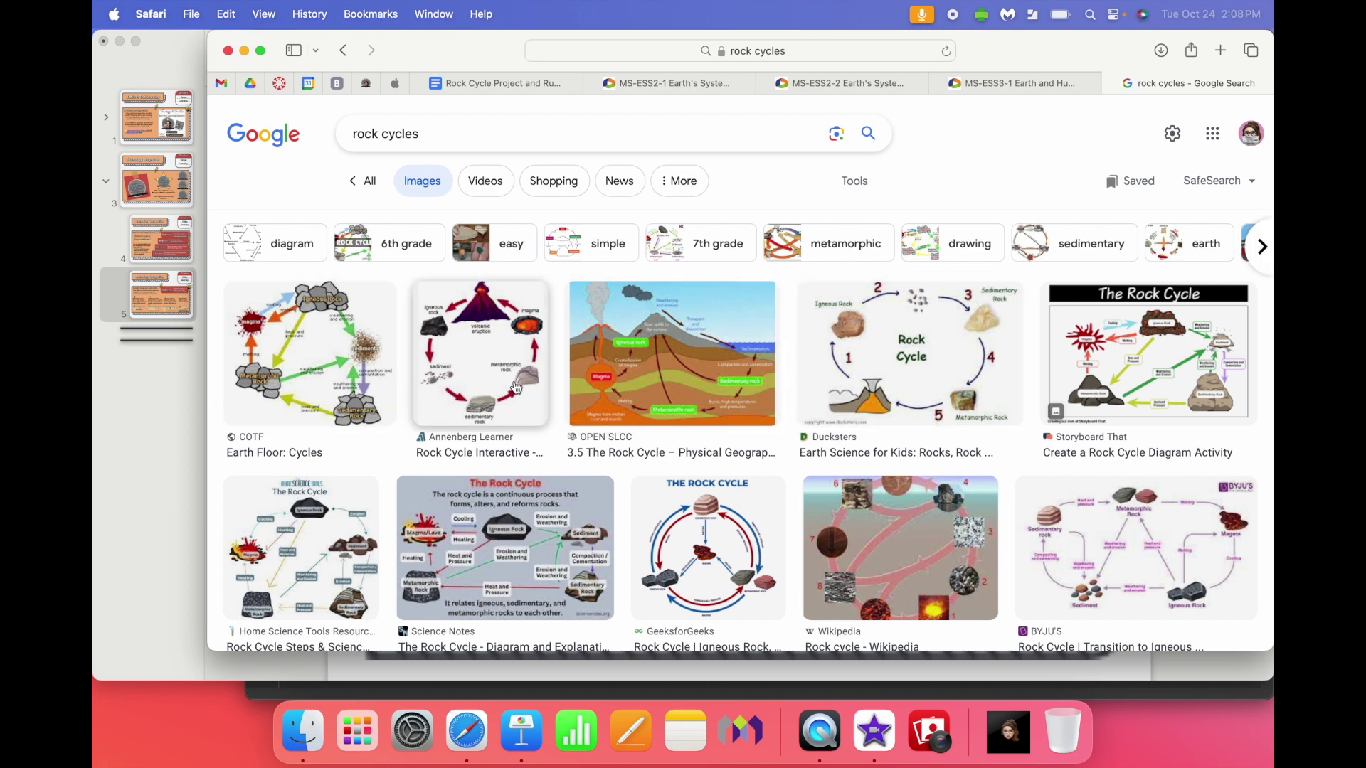
Save the OPEN SLCC rock cycle diagram as Rock-Cycle using Save Image As.
click(741, 363)
right_click(1012, 304)
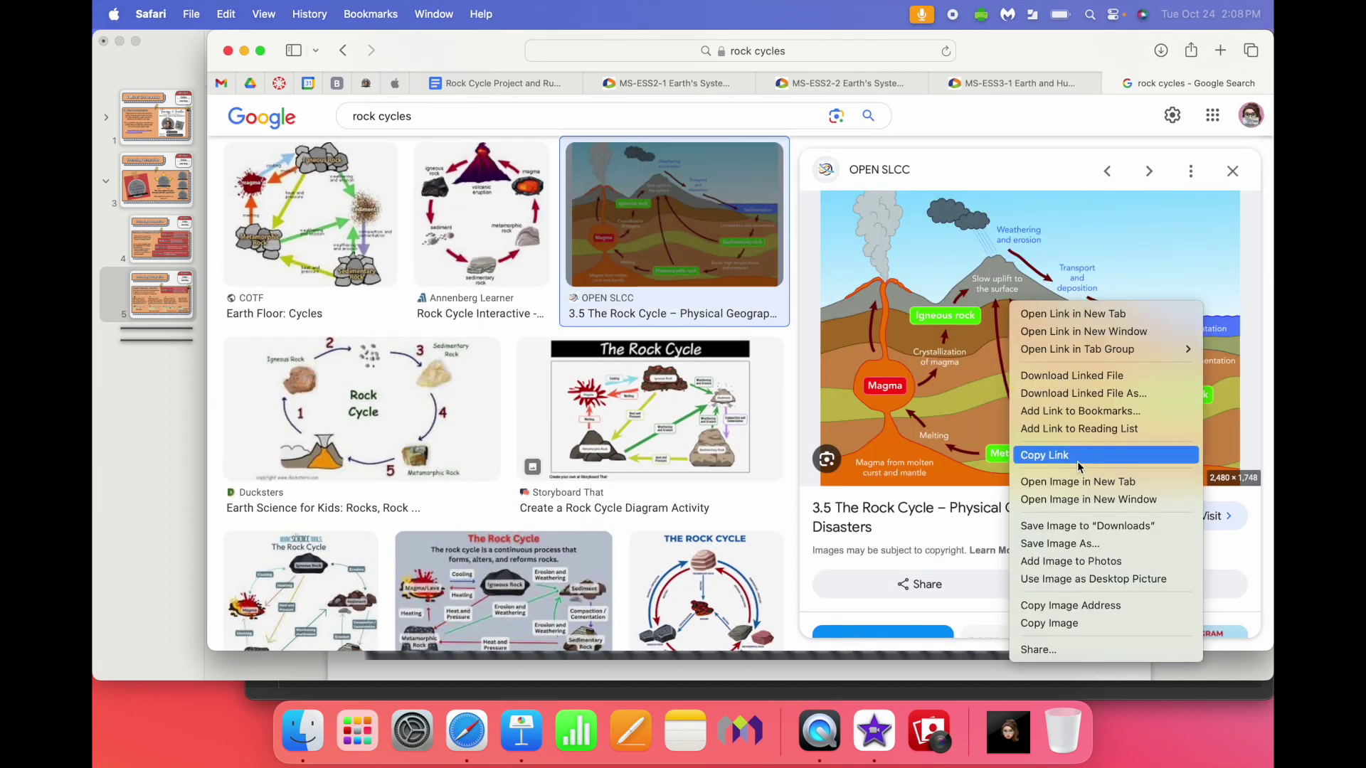
click(1060, 544)
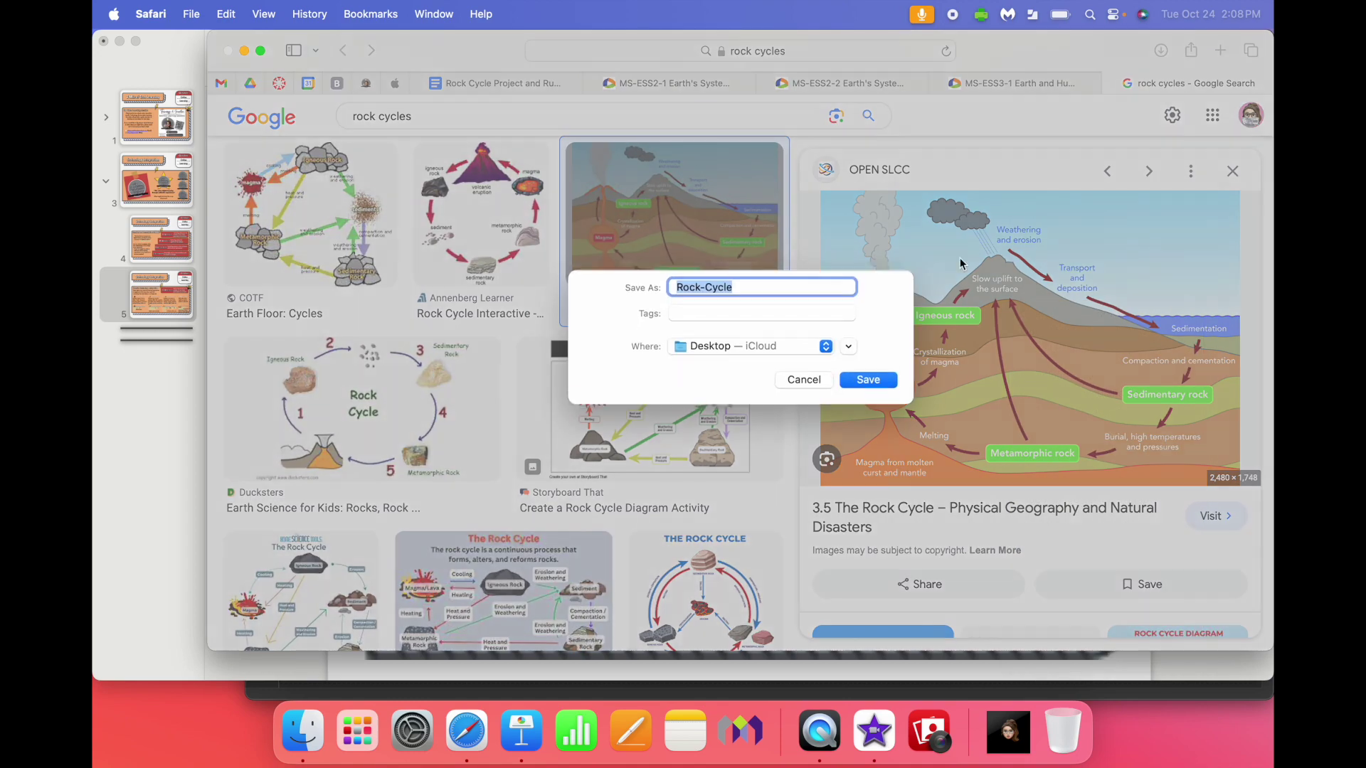
key(Return)
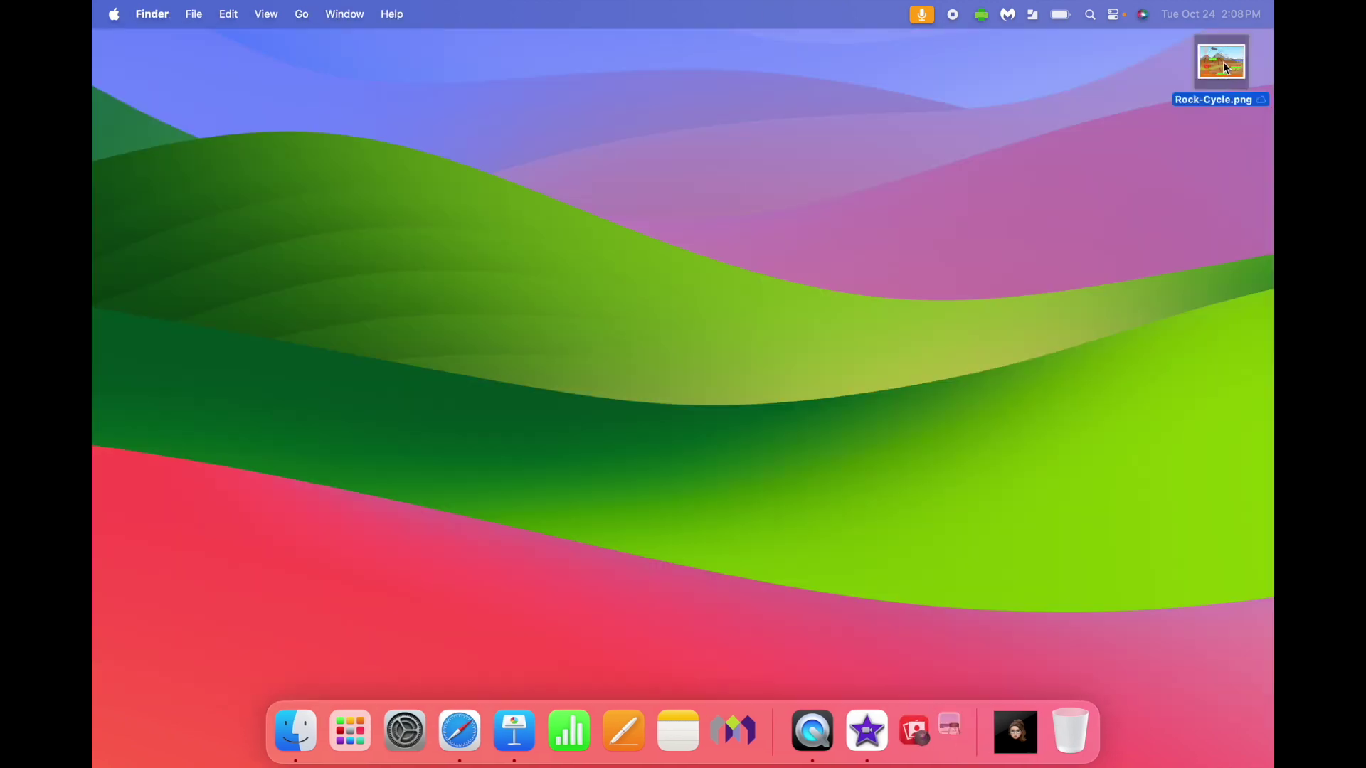
Open Rock-Cycle.png in Preview and add a Markup text box.
double_click(1223, 61)
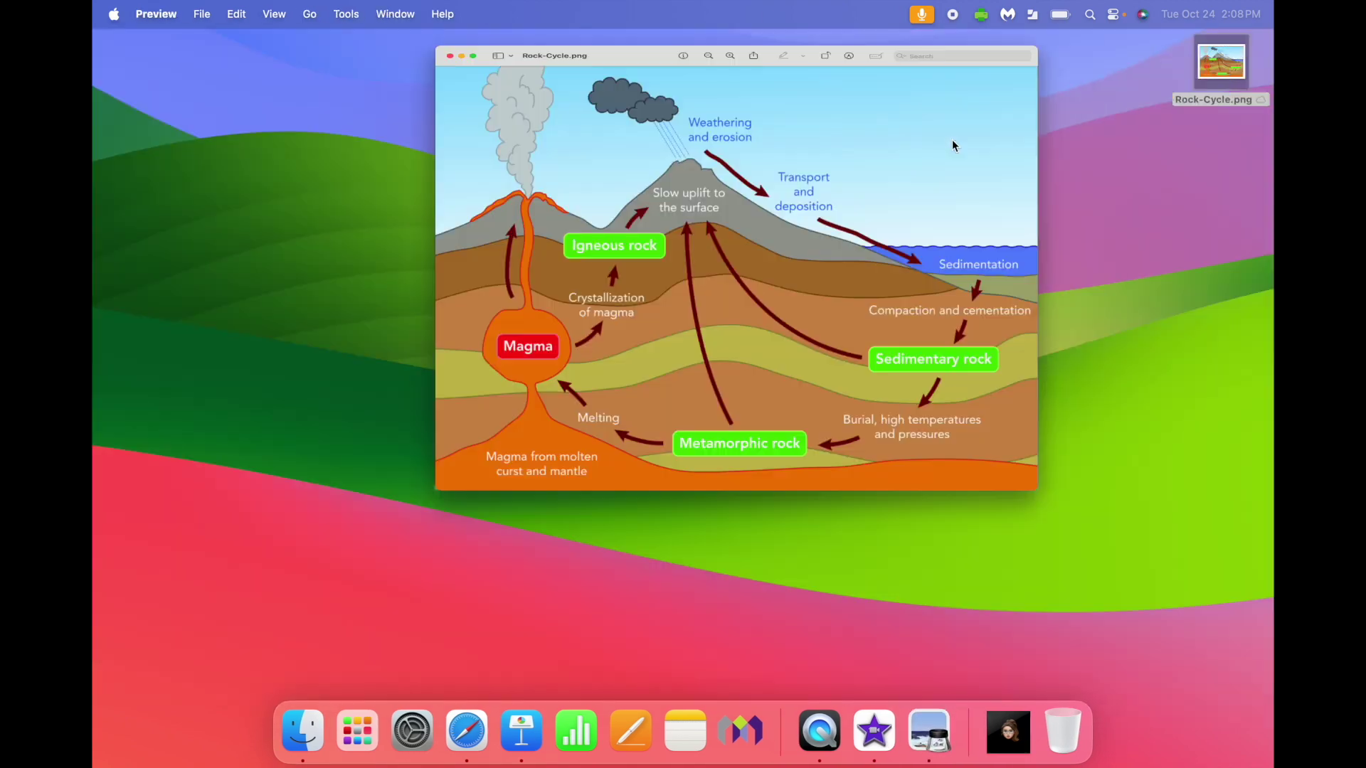
click(680, 57)
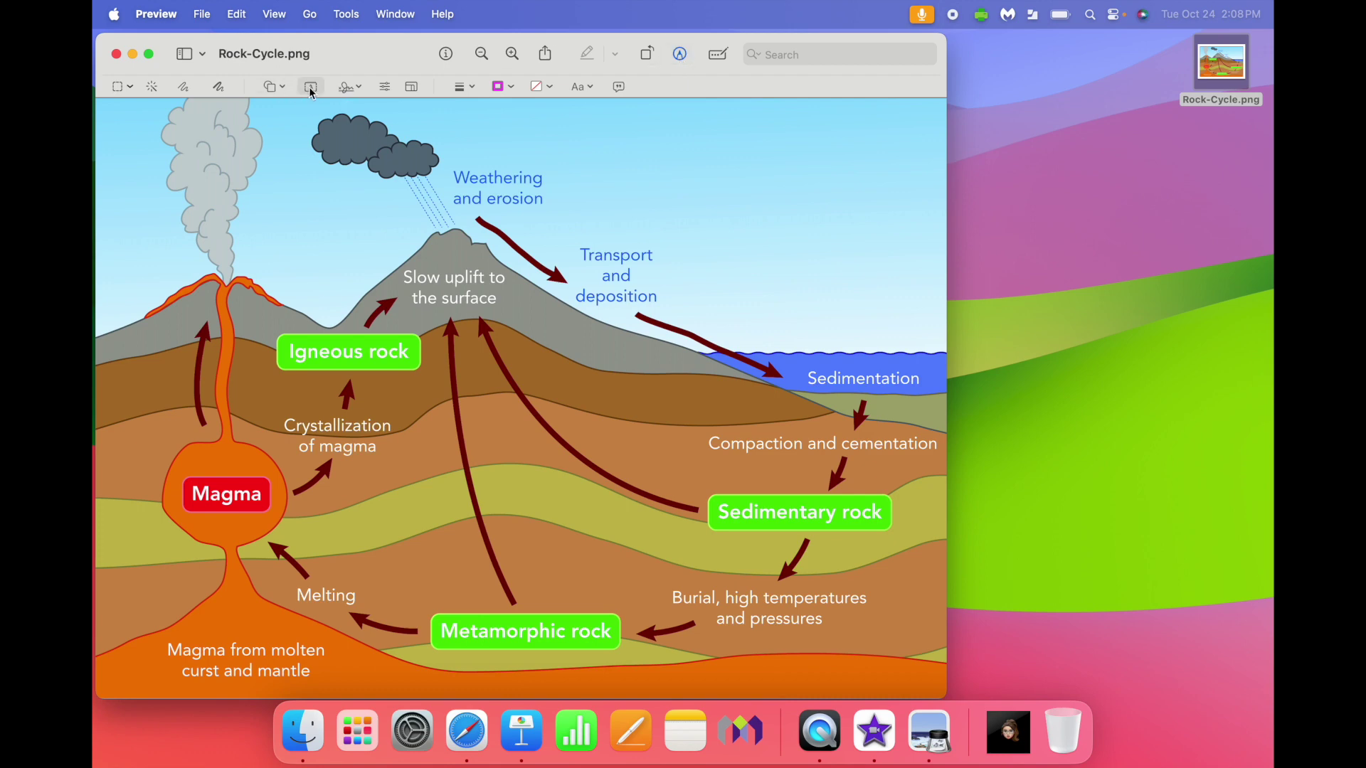
click(310, 86)
Type 'I wonder what the transport might look like with different weather?' and wrap it above Transport.
drag(528, 404, 732, 240)
double_click(732, 241)
text(I wonder what the transport might look like with different we)
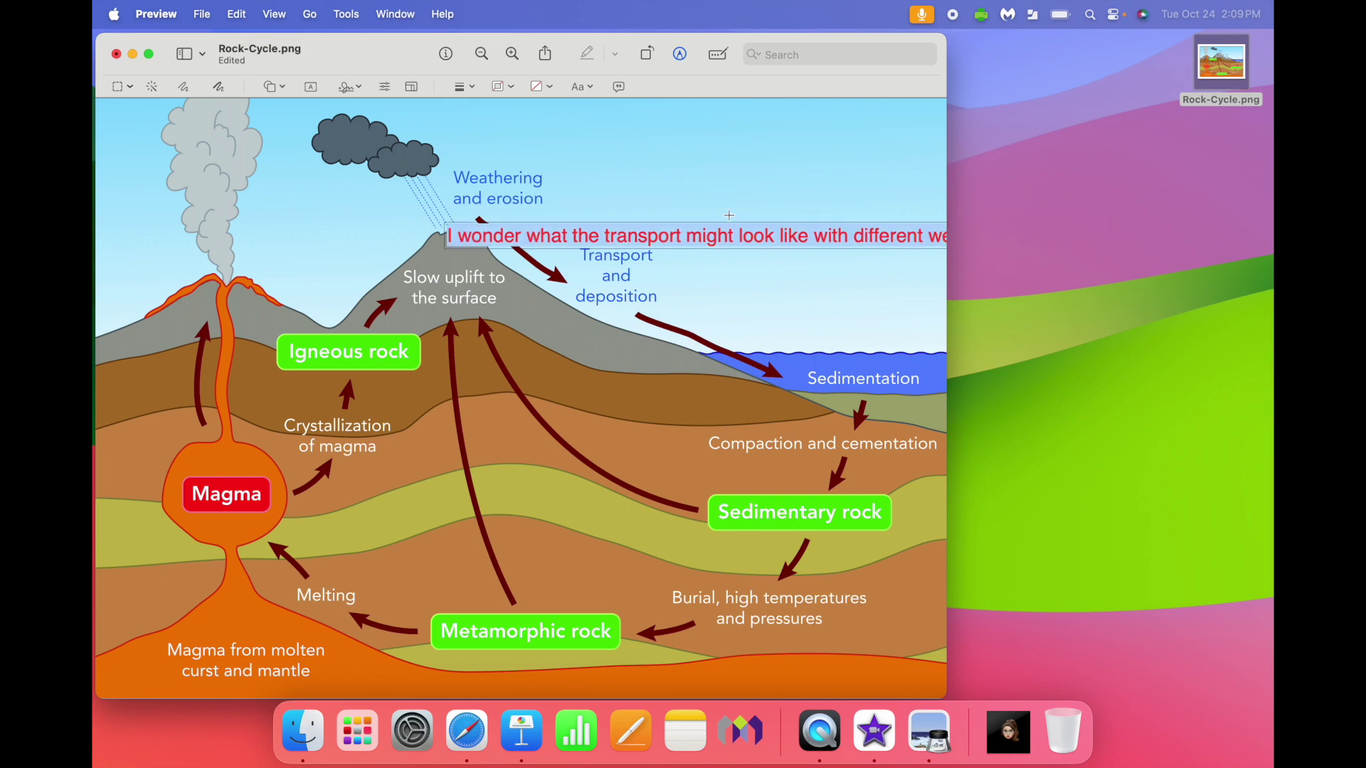
drag(724, 222, 436, 184)
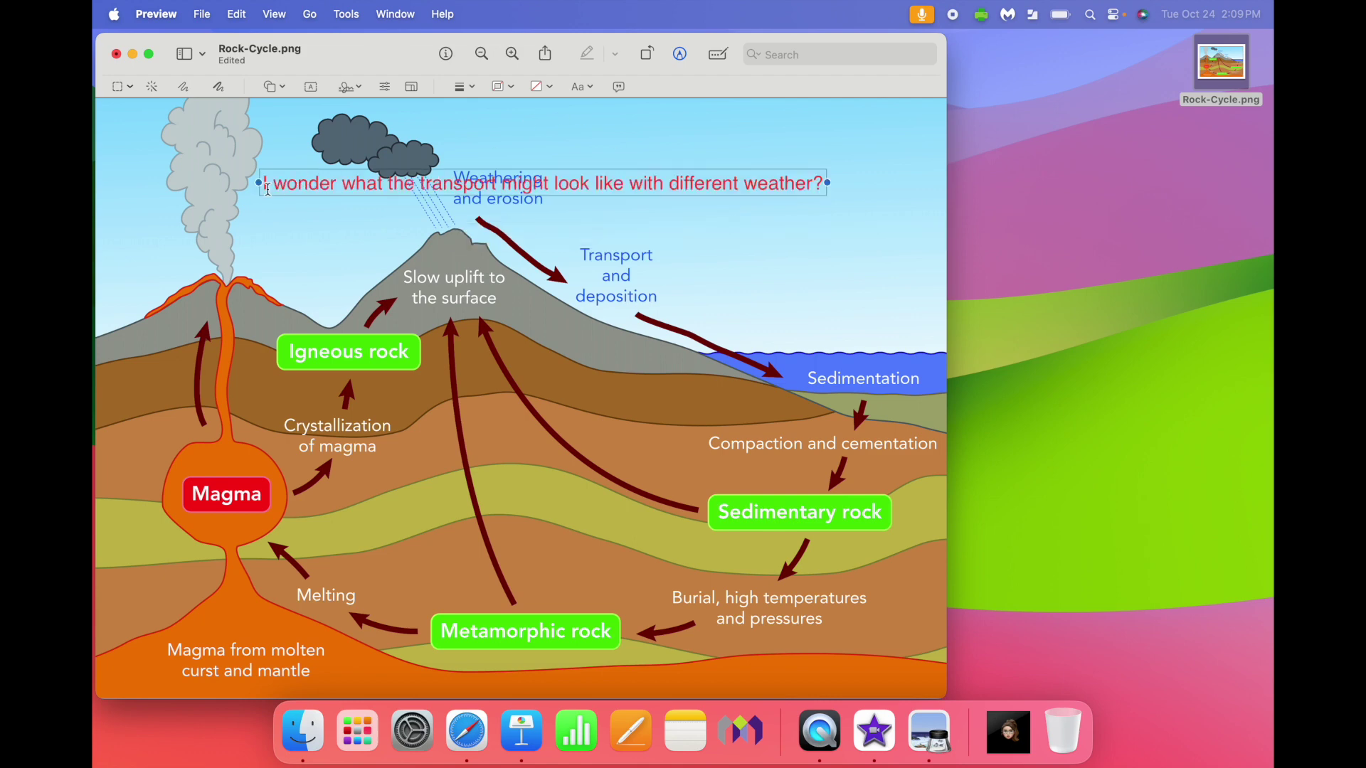
drag(258, 185, 595, 183)
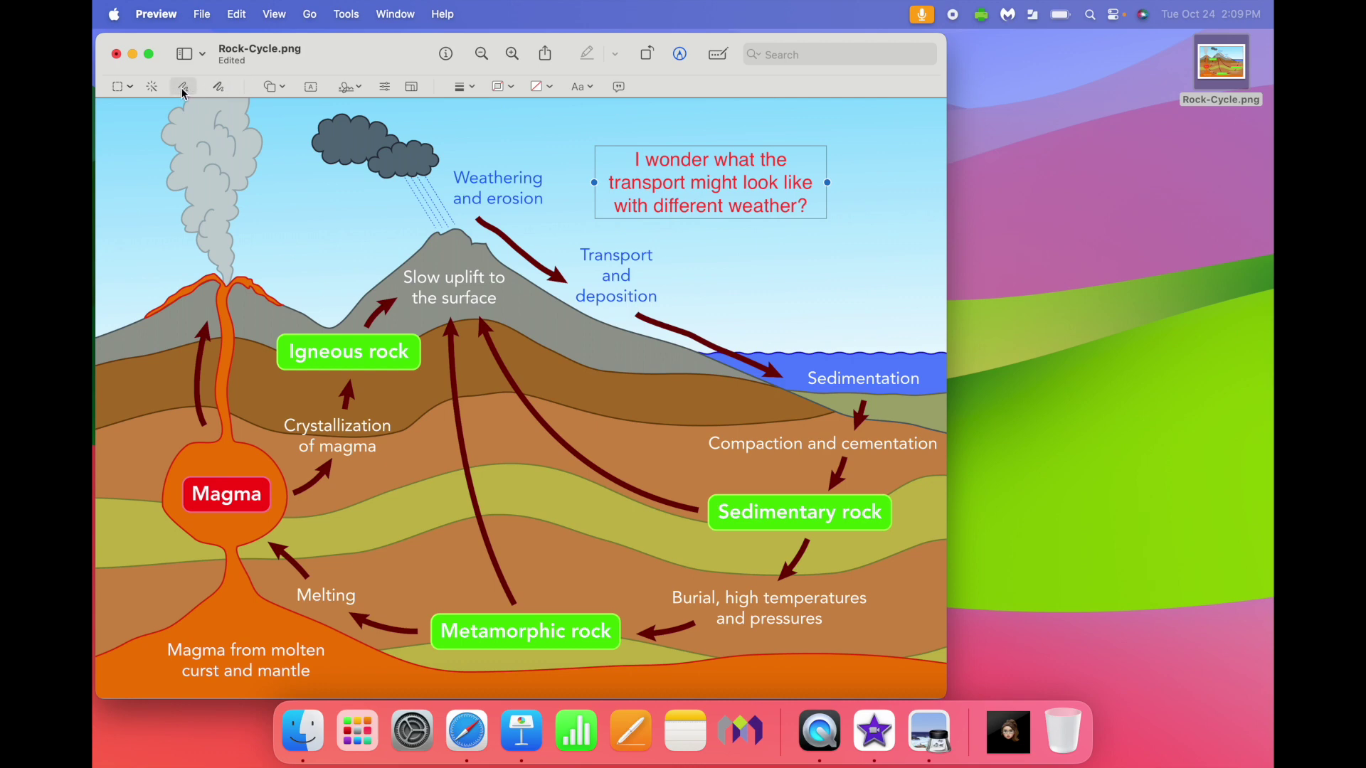
Add a red line from under the note pointing to the Transport and deposition label.
click(280, 91)
click(280, 118)
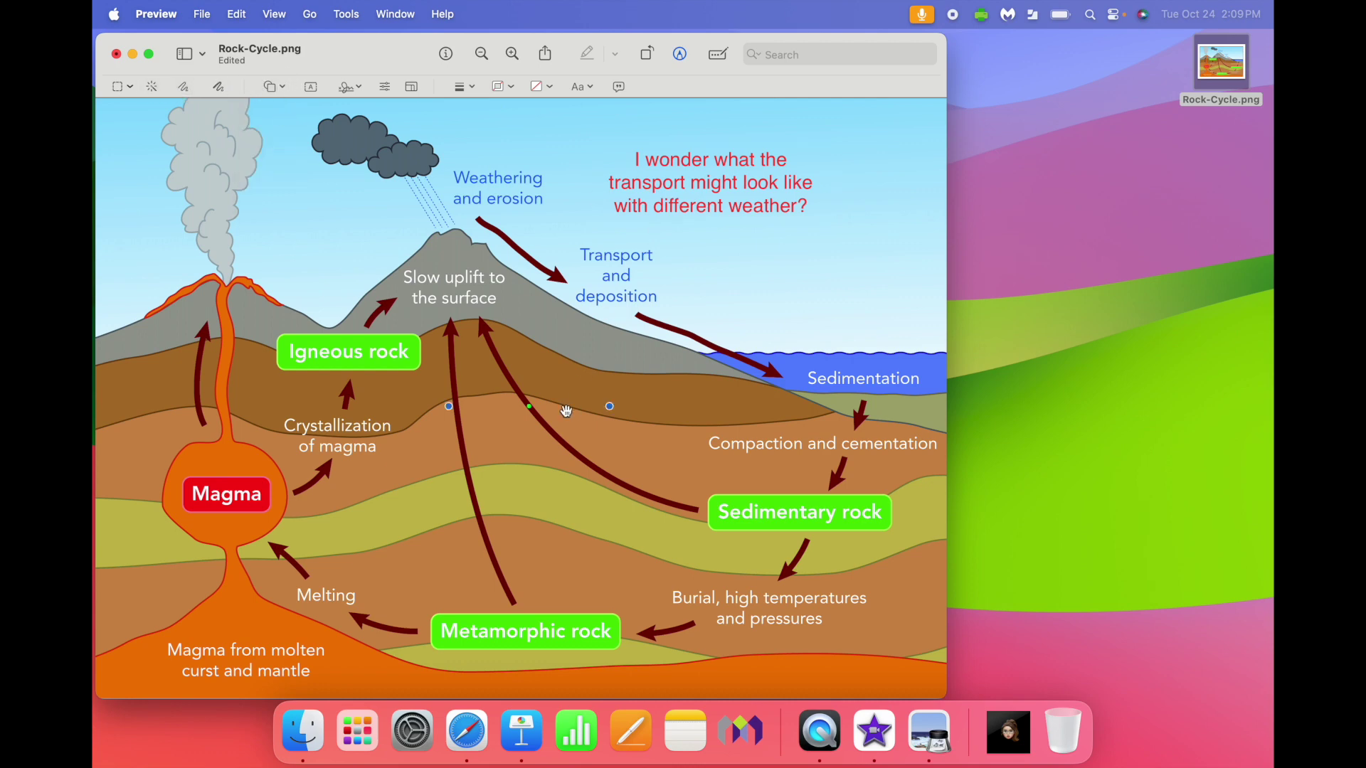
drag(468, 407, 687, 242)
click(501, 86)
click(438, 119)
drag(825, 240, 771, 223)
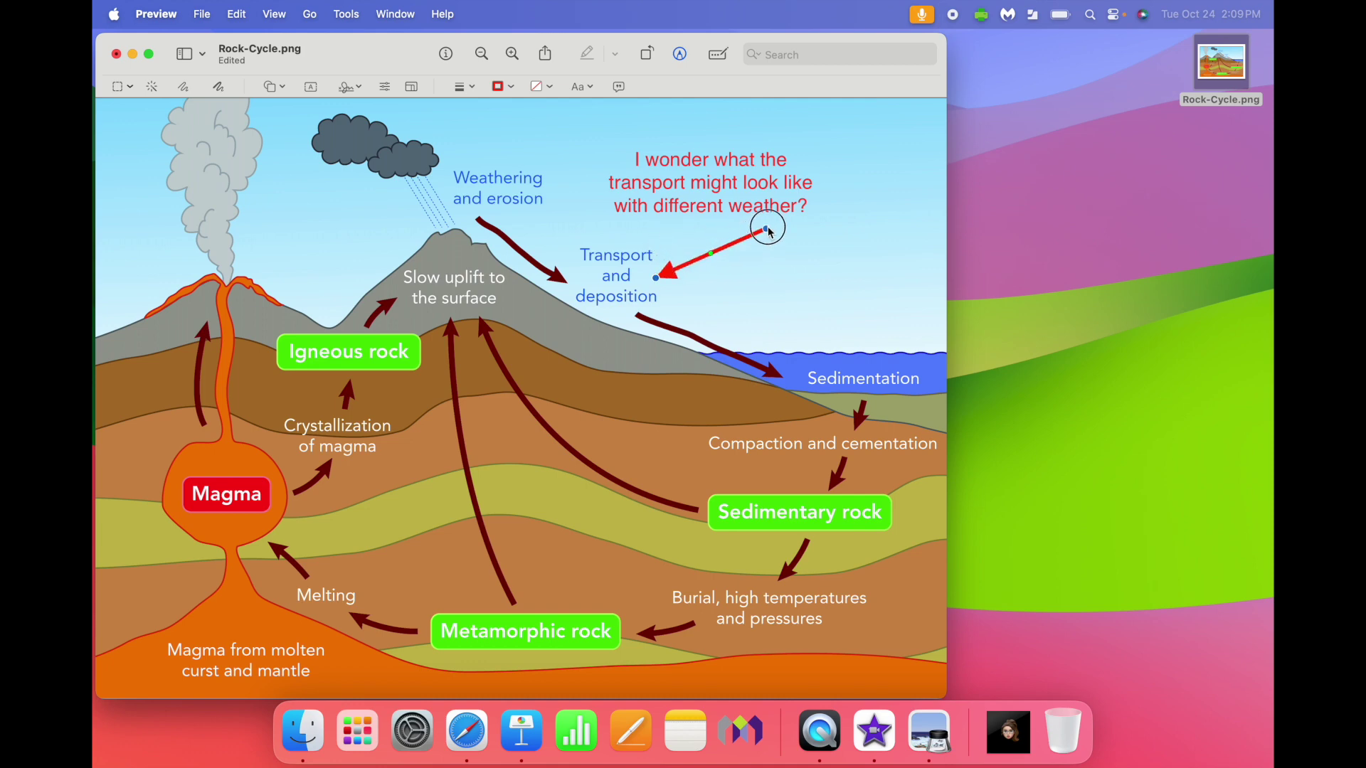